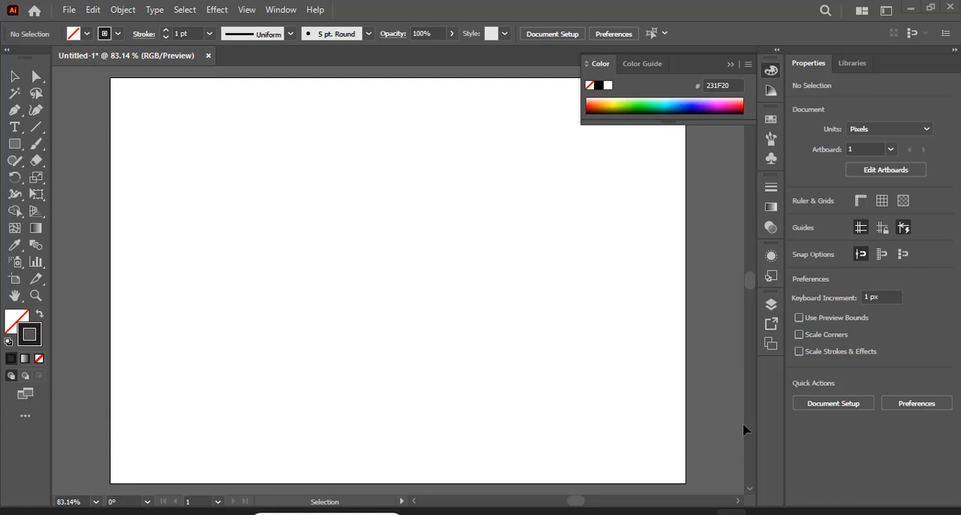
# Create a six-point star with Radius 1 of 25 px and Radius 2 of 50 px on the artboard
pyautogui.press('a')
pyautogui.press('v')
pyautogui.scroll(1, 568, 363)
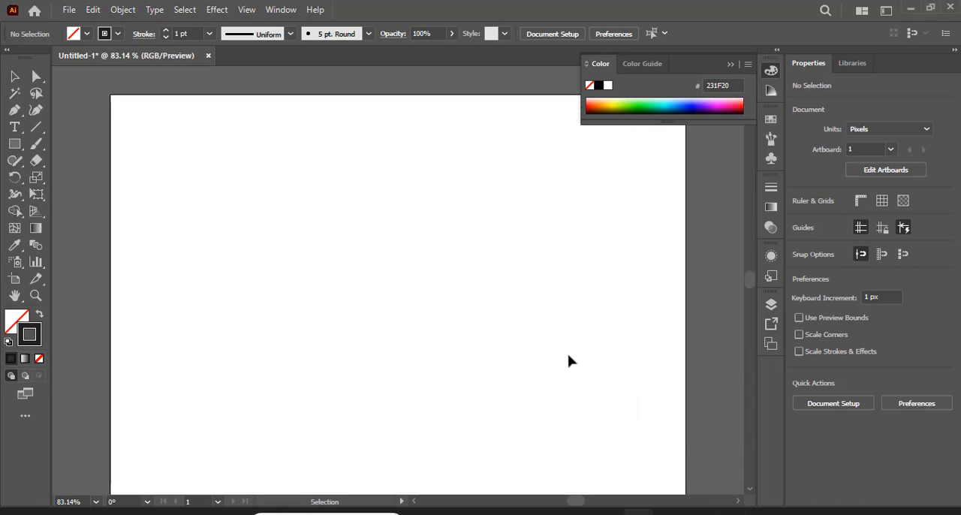
pyautogui.hotkey('ctrl', '1')
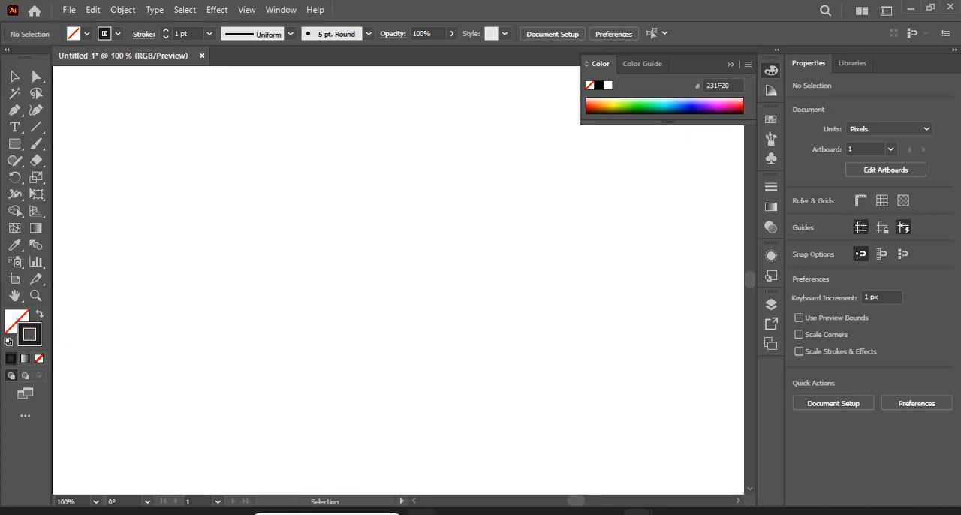
pyautogui.click(14, 143)
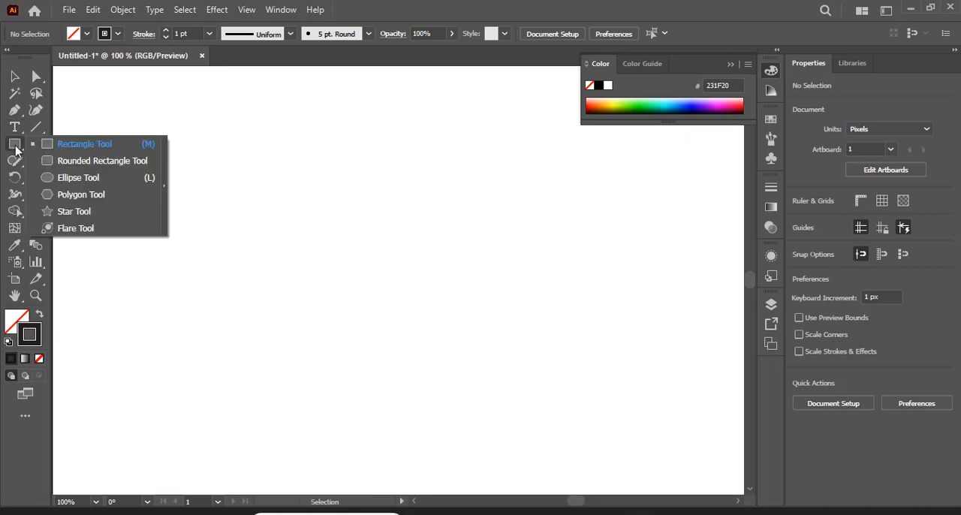
pyautogui.click(117, 213)
pyautogui.rightClick(329, 217)
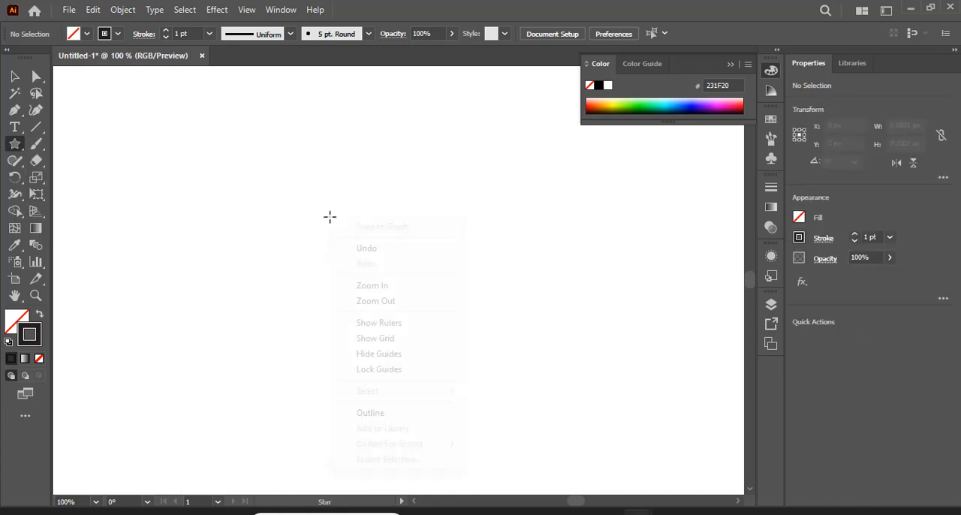
pyautogui.click(273, 190)
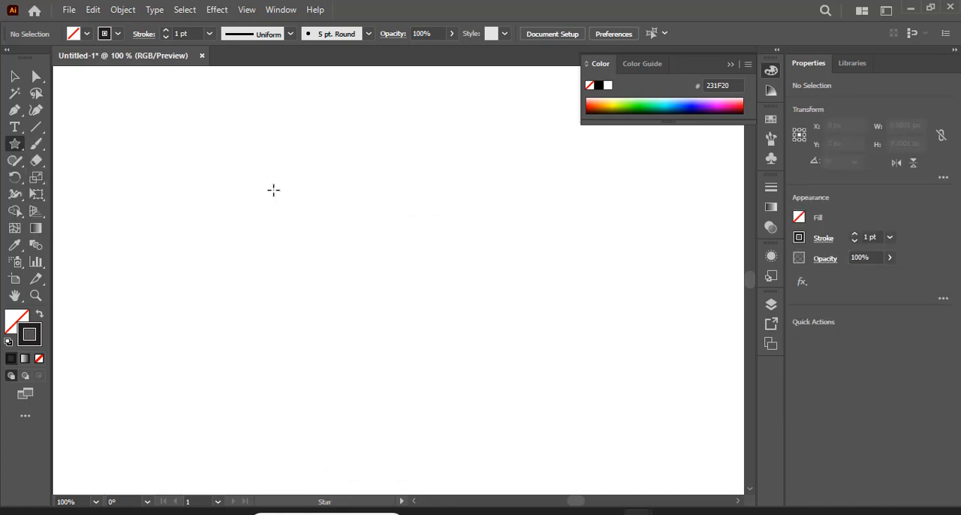
pyautogui.click(273, 189)
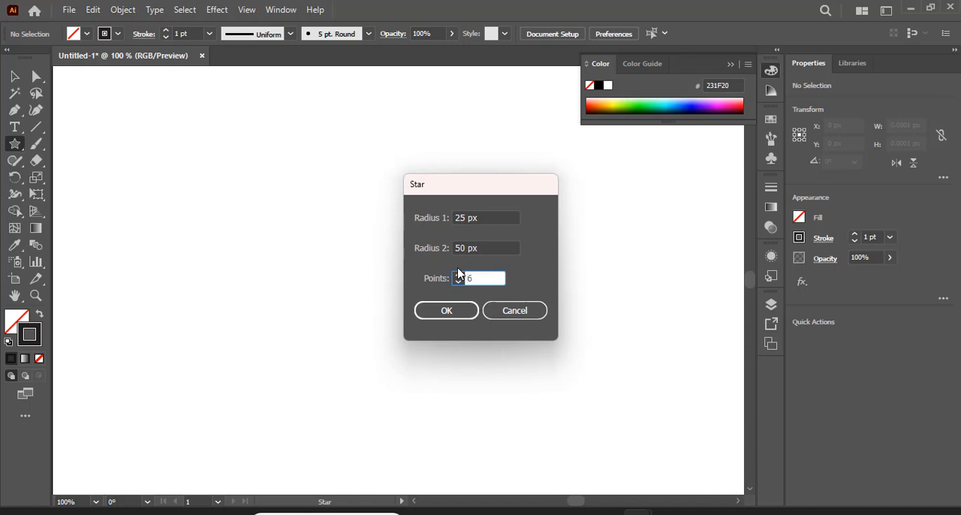
pyautogui.click(464, 312)
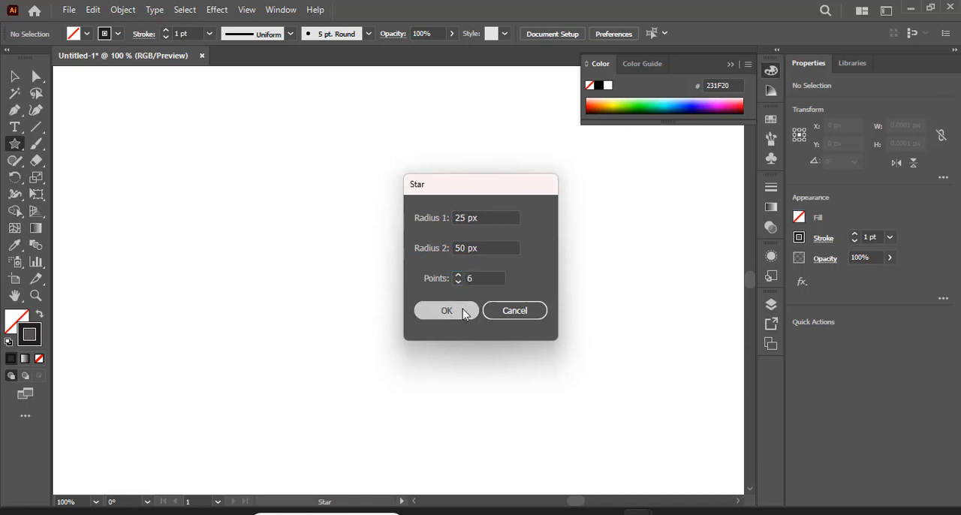
# Scale the star proportionally to about 329 × 285 px and move it to the middle of the visible artboard area
pyautogui.click(14, 76)
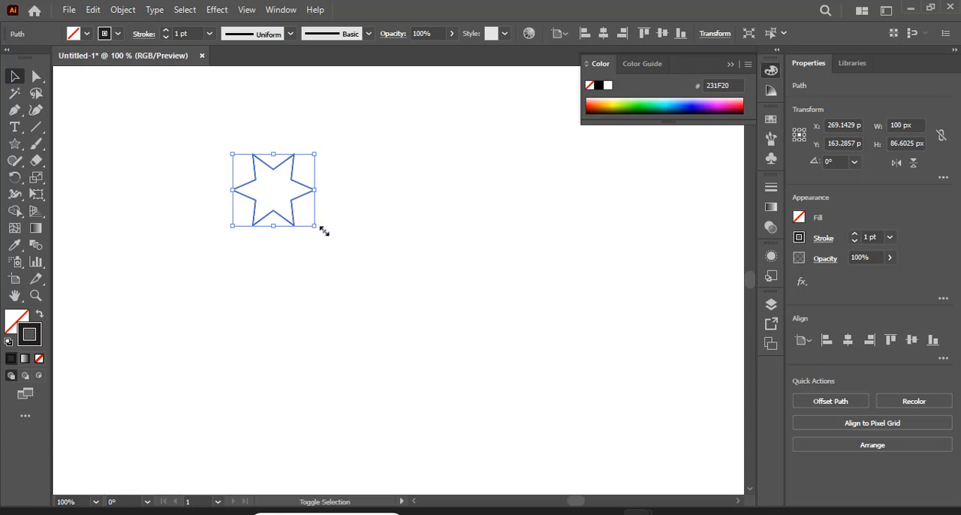
pyautogui.moveTo(323, 230); pyautogui.dragTo(410, 317)
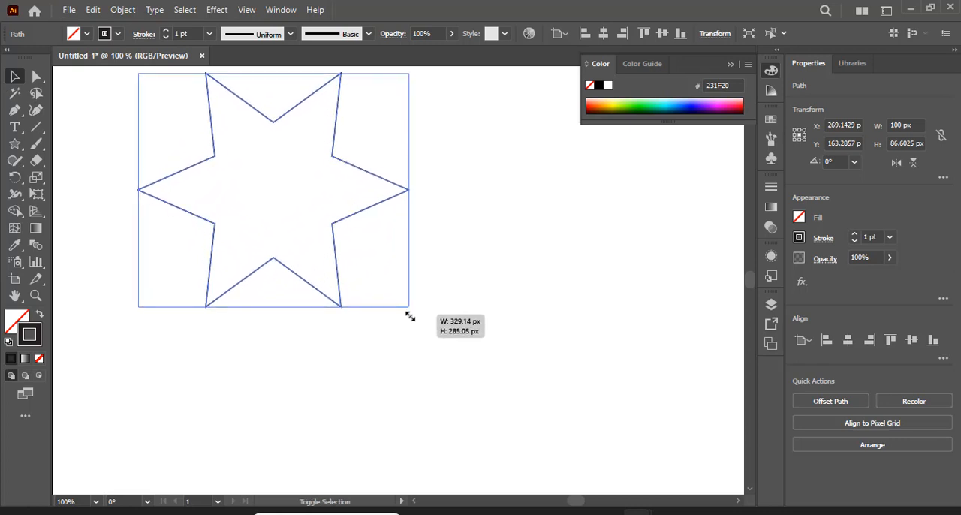
pyautogui.moveTo(294, 129); pyautogui.dragTo(397, 200)
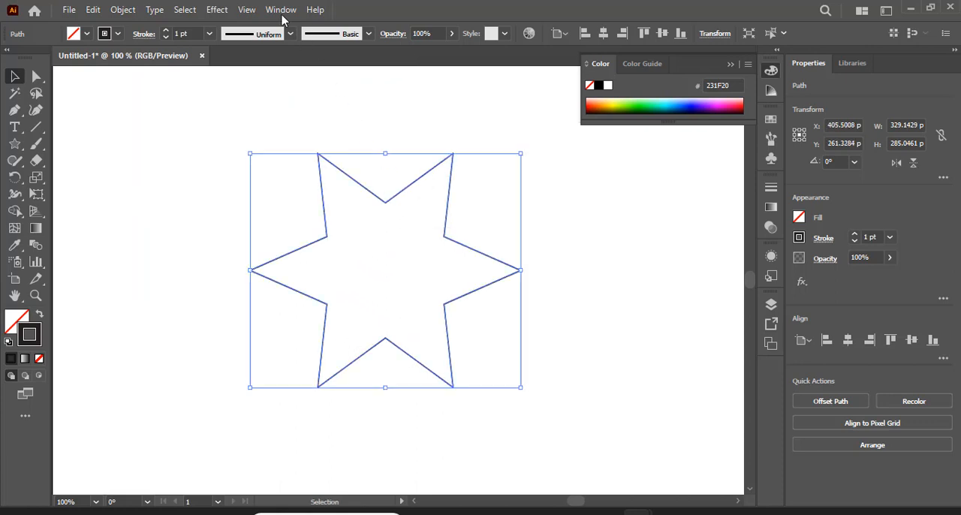
# Set the star's stroke weight to 3 pt and slightly round all of its corners
pyautogui.click(209, 34)
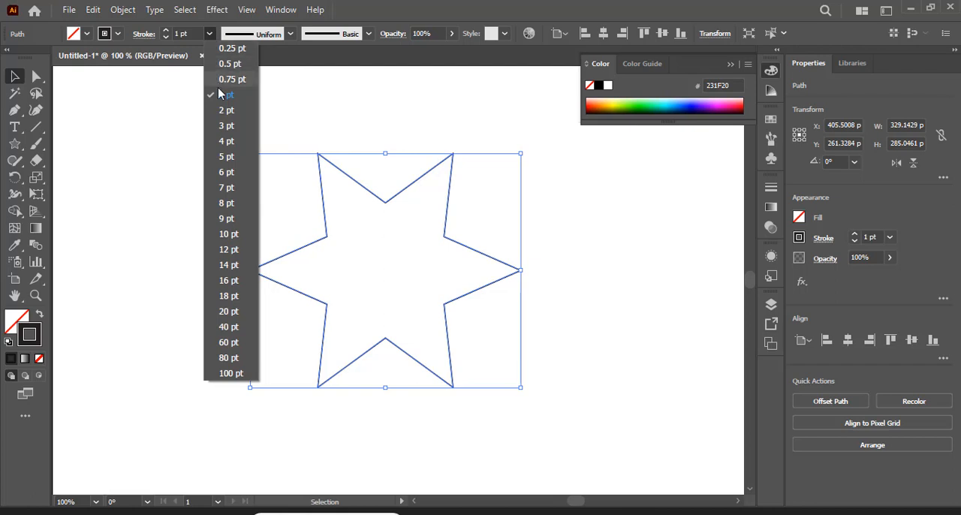
pyautogui.click(226, 126)
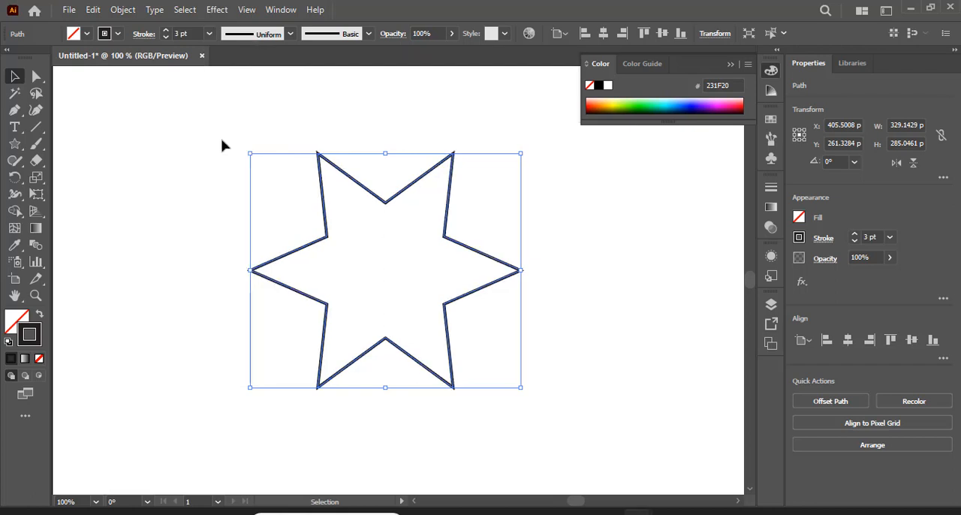
pyautogui.press('a')
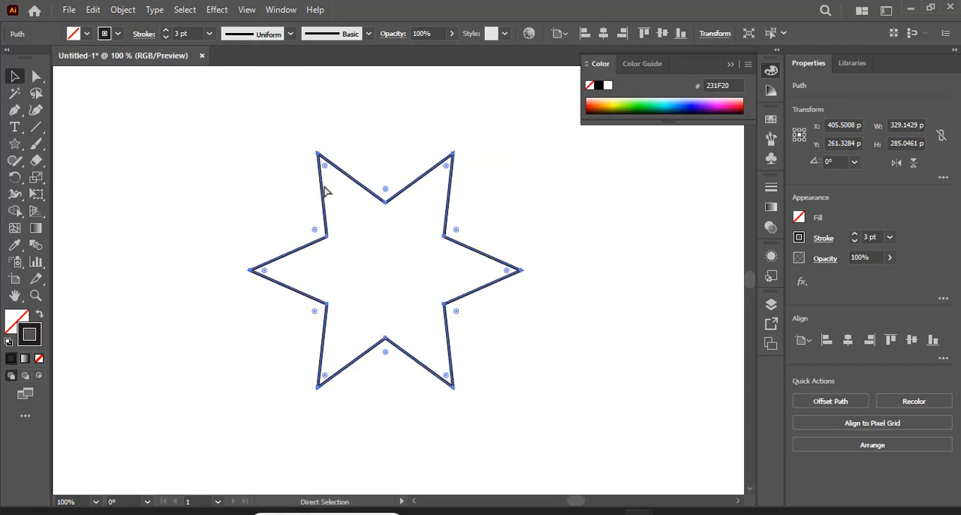
pyautogui.moveTo(324, 167); pyautogui.dragTo(332, 180)
pyautogui.press('v')
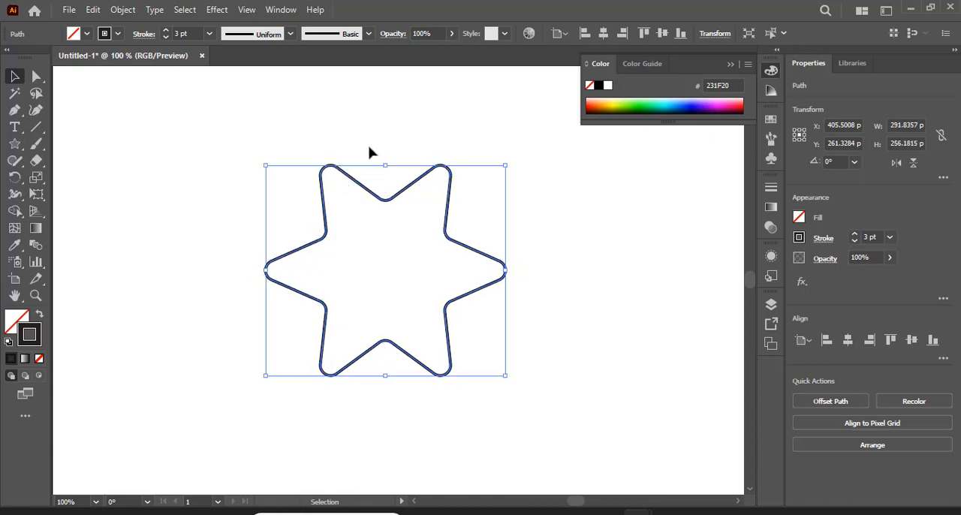
# Apply a Distort & Transform Transform effect to the star with 5 copies and a 5° rotation angle
pyautogui.click(215, 10)
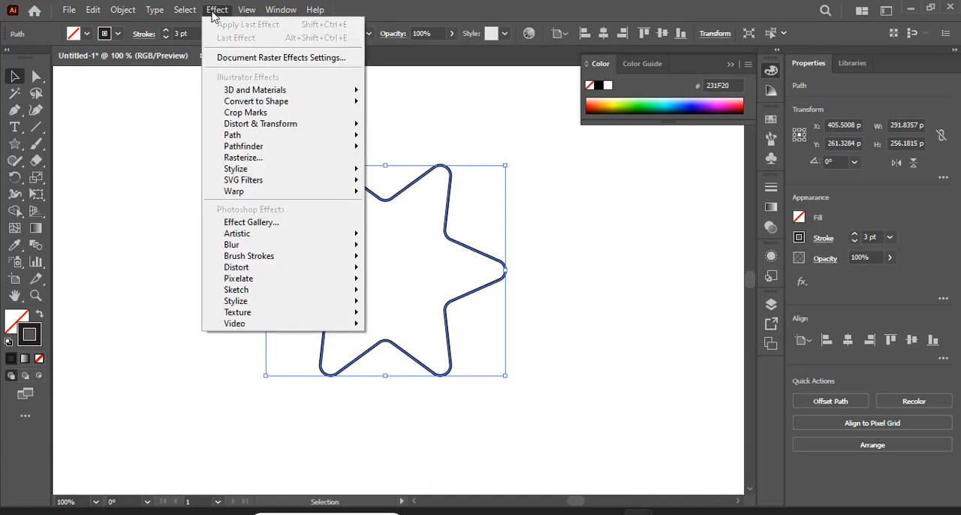
pyautogui.moveTo(291, 129)
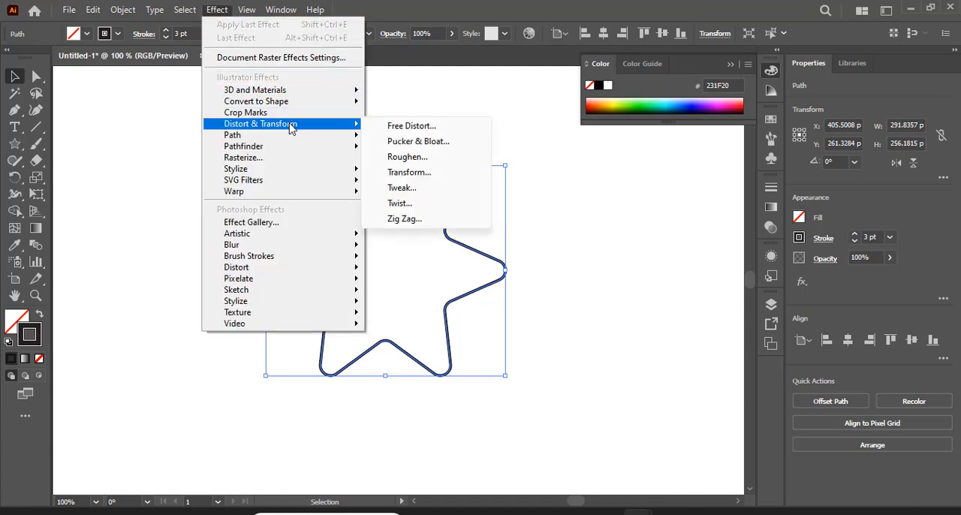
pyautogui.click(412, 175)
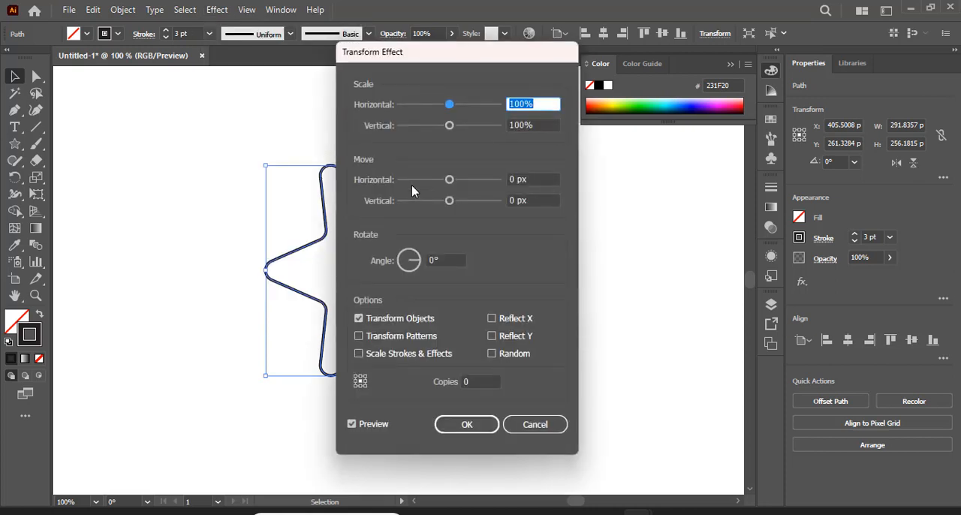
pyautogui.click(467, 381)
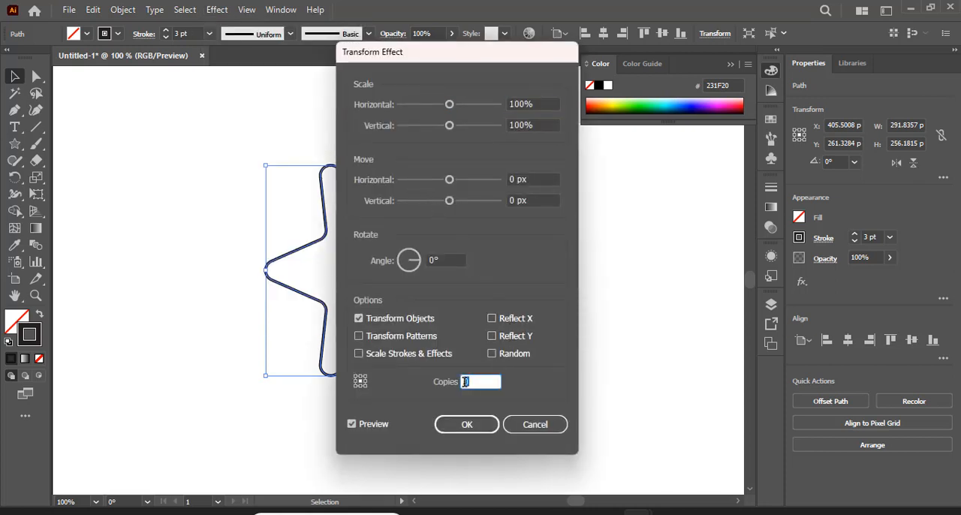
pyautogui.write('5')
pyautogui.click(433, 259)
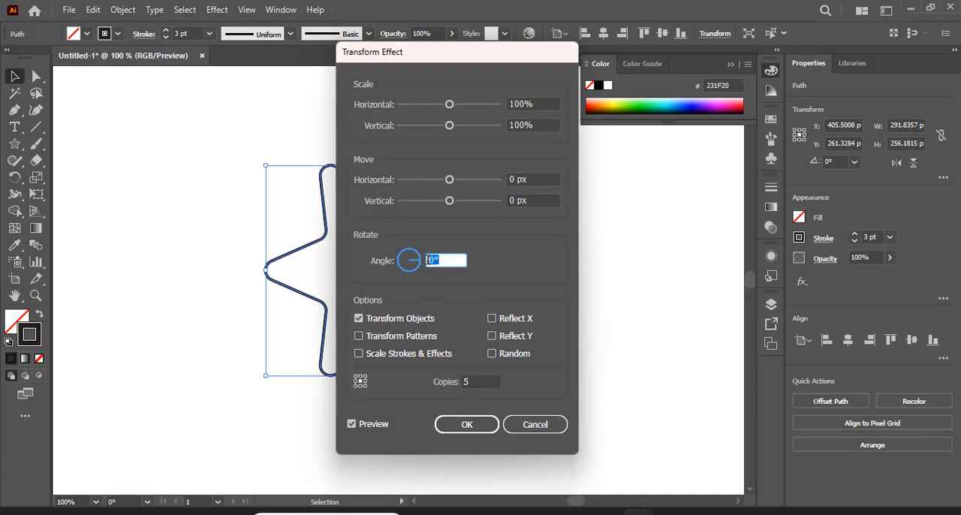
pyautogui.write('5')
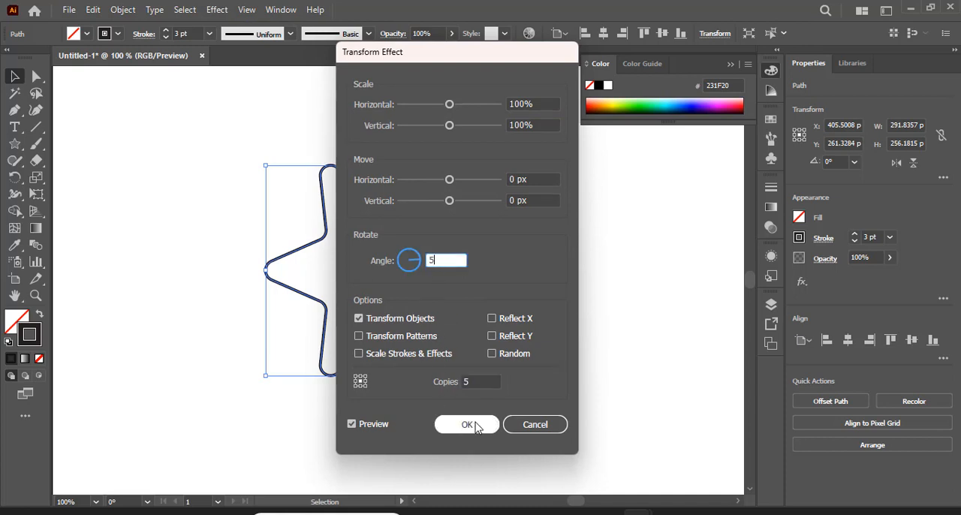
pyautogui.click(475, 422)
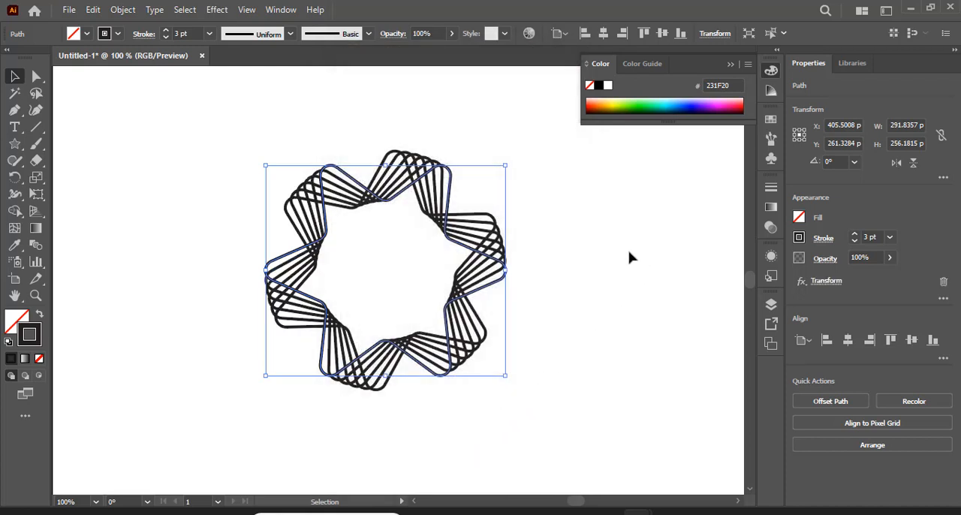
# Apply a linear gradient to the star's stroke and colour both end stops dark blue
pyautogui.click(25, 359)
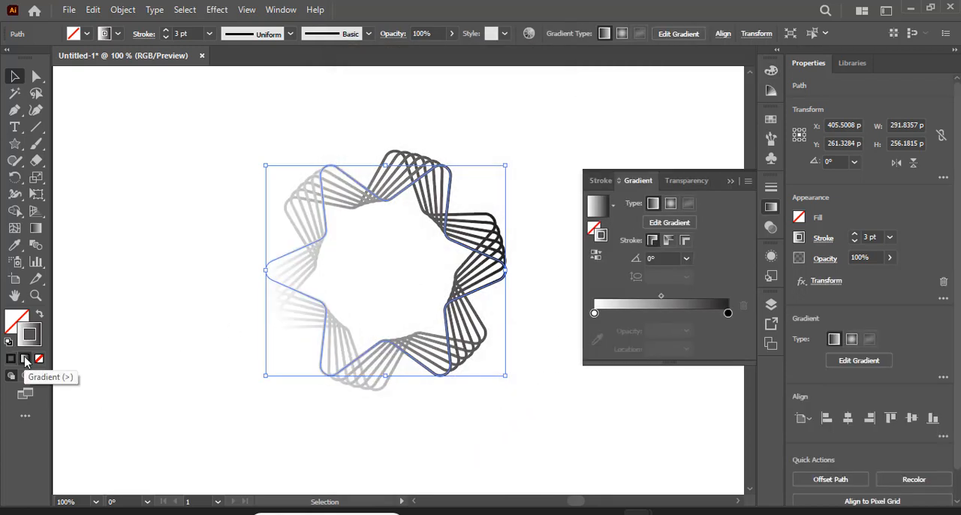
pyautogui.click(613, 205)
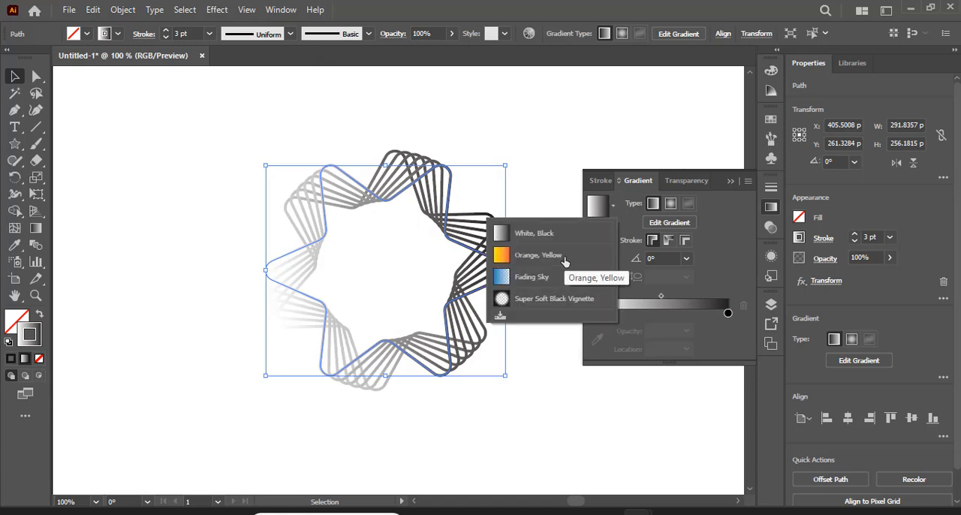
pyautogui.click(565, 187)
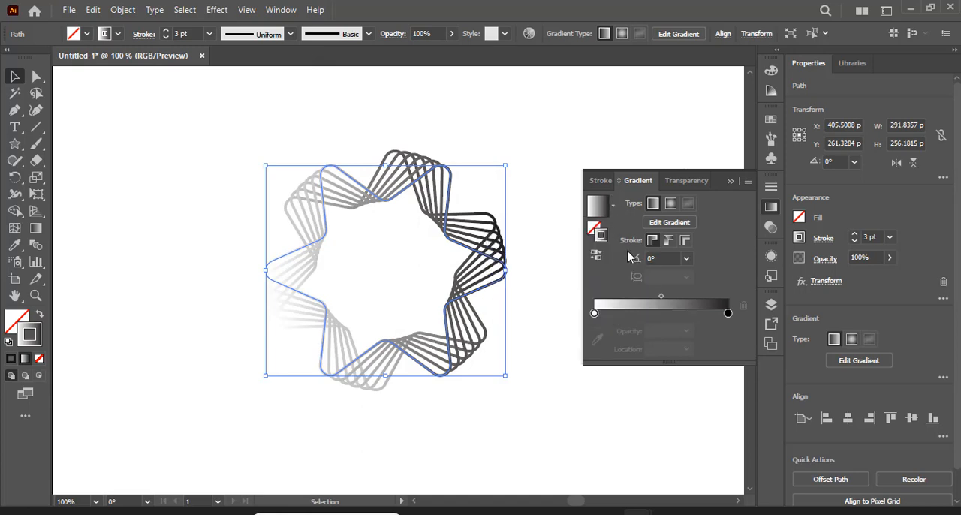
pyautogui.doubleClick(594, 314)
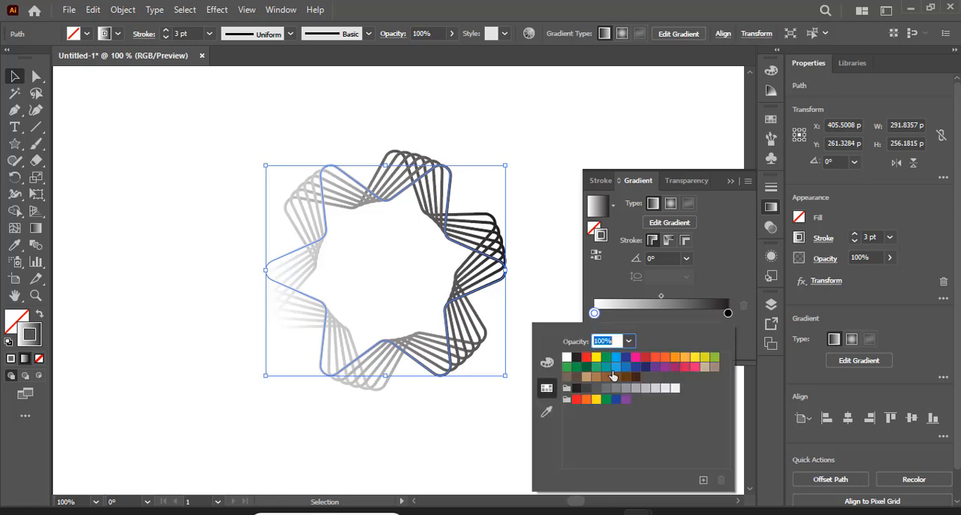
pyautogui.click(626, 358)
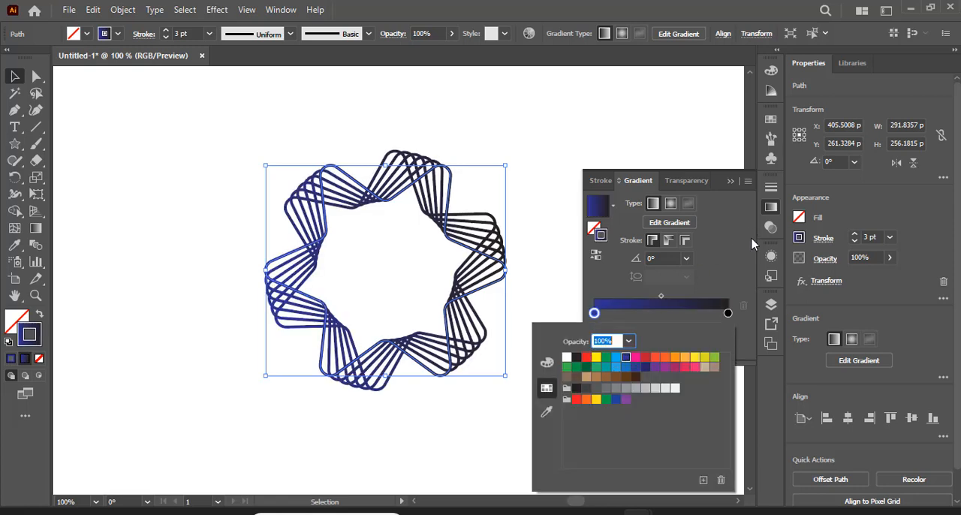
pyautogui.click(727, 313)
pyautogui.doubleClick(728, 314)
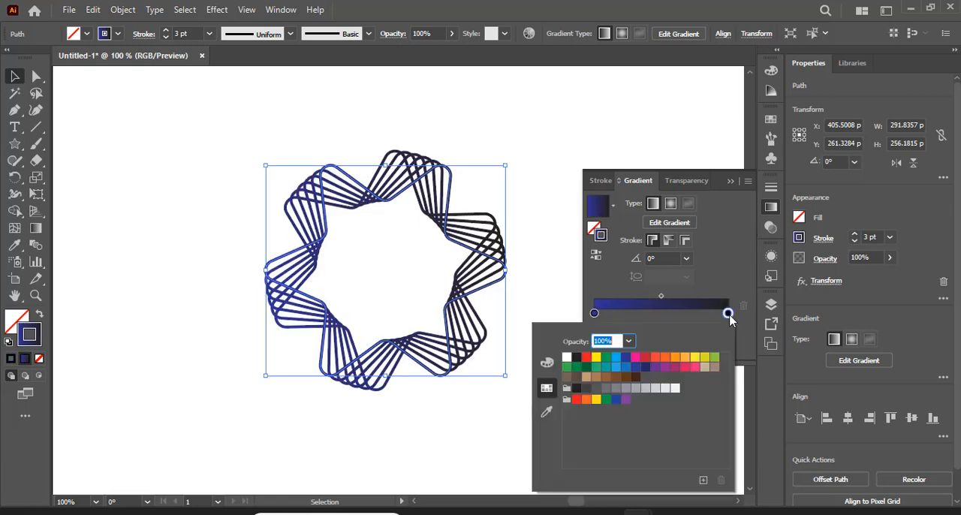
pyautogui.click(625, 359)
pyautogui.click(623, 318)
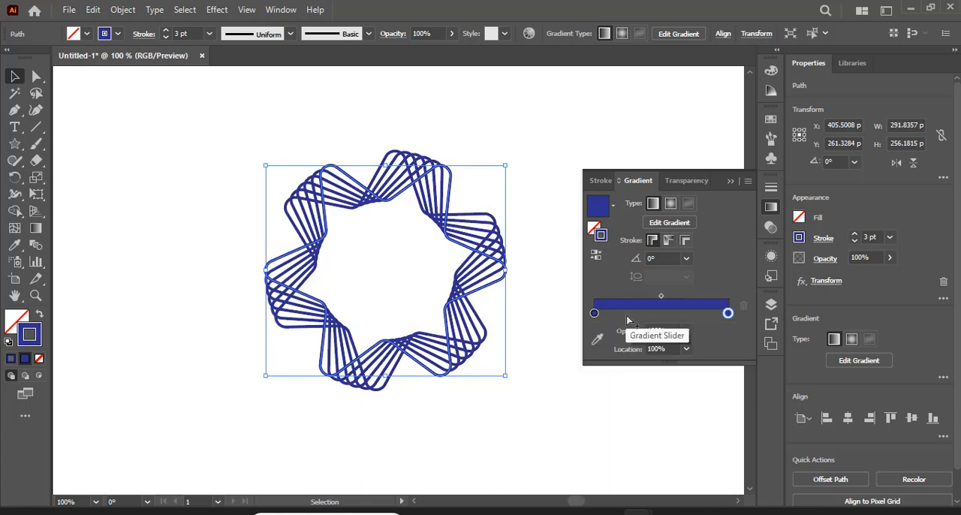
# Add two light blue stops to the stroke gradient, placed at about 36% and 70% between the dark blue ends
pyautogui.click(637, 313)
pyautogui.doubleClick(637, 313)
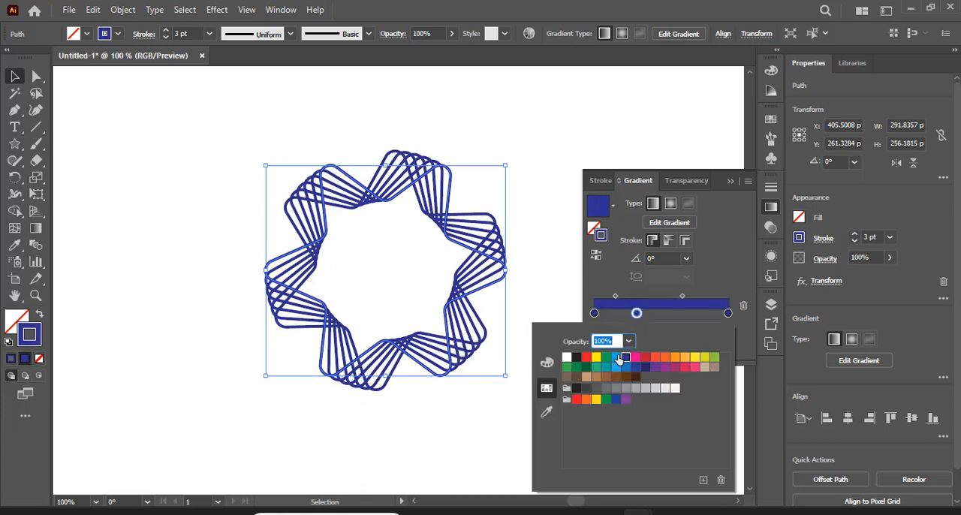
pyautogui.click(616, 358)
pyautogui.doubleClick(696, 312)
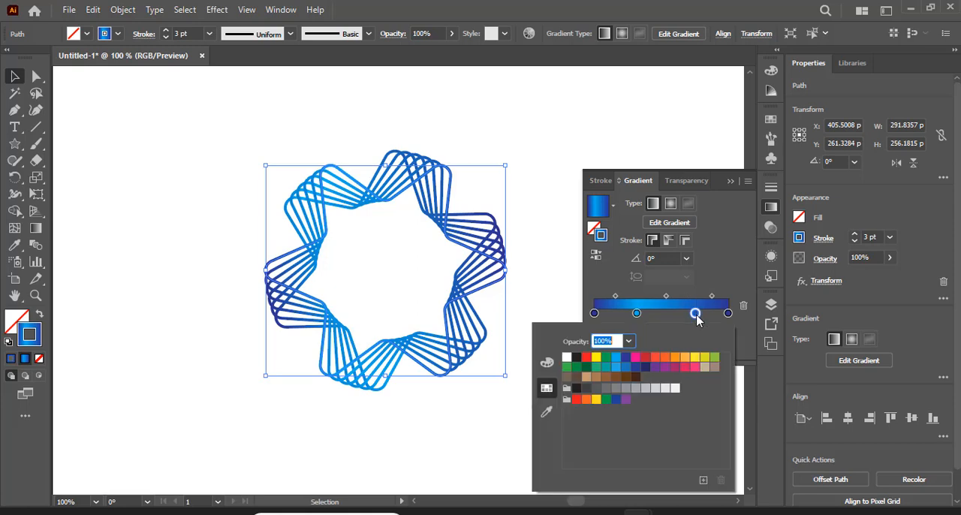
pyautogui.click(617, 358)
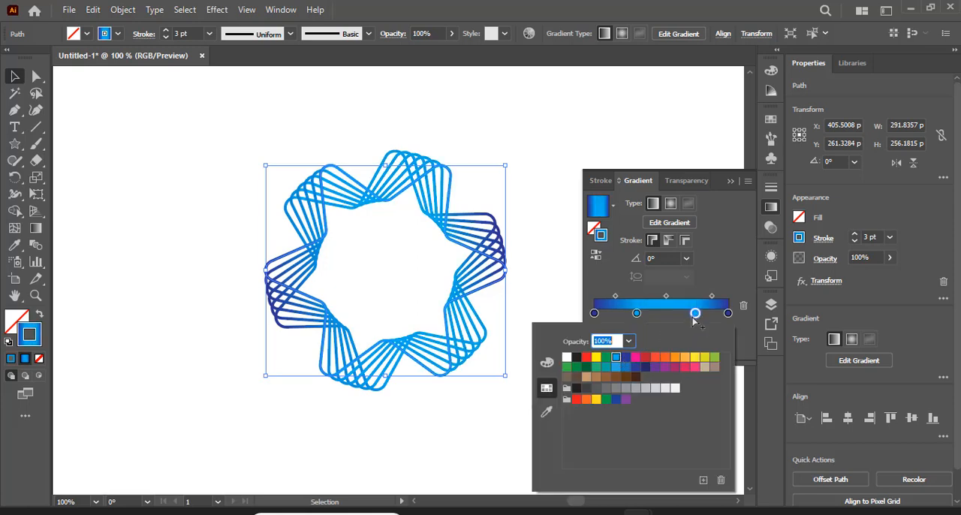
pyautogui.moveTo(696, 313); pyautogui.dragTo(644, 314)
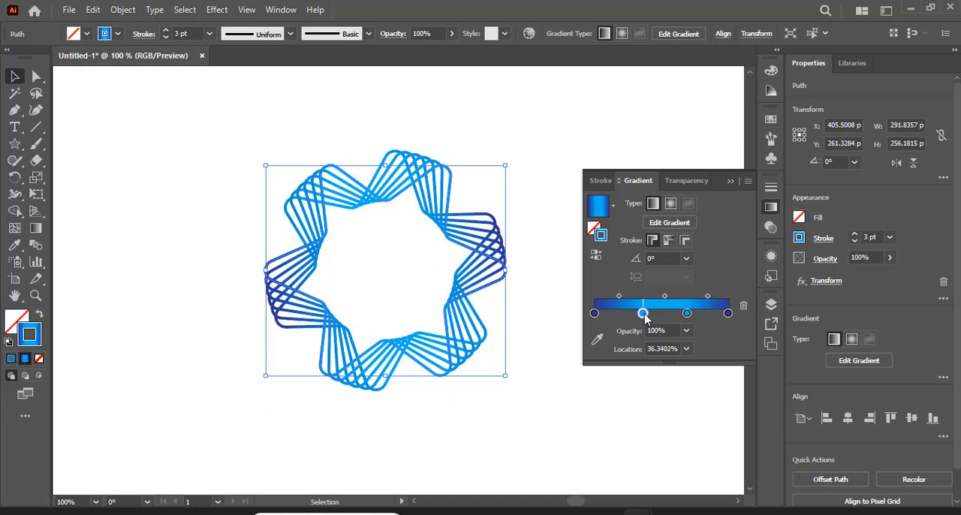
# Change the star's stroke gradient to radial and restore the inner light blue stop at about its earlier position
pyautogui.click(670, 203)
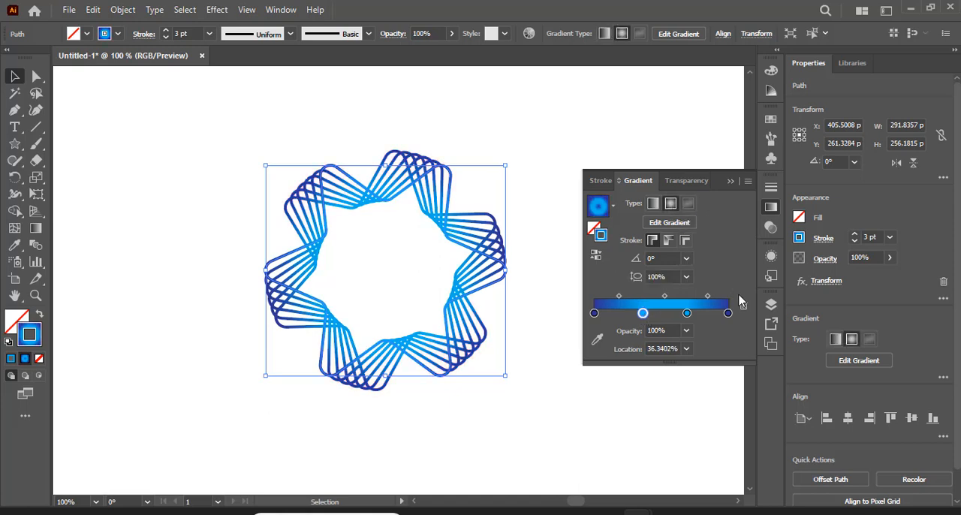
pyautogui.click(687, 313)
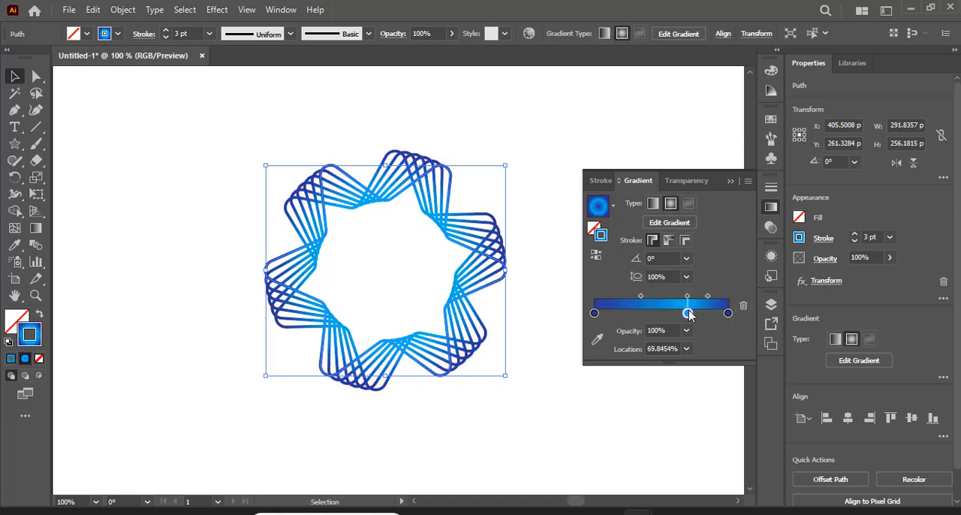
pyautogui.doubleClick(640, 315)
pyautogui.click(615, 359)
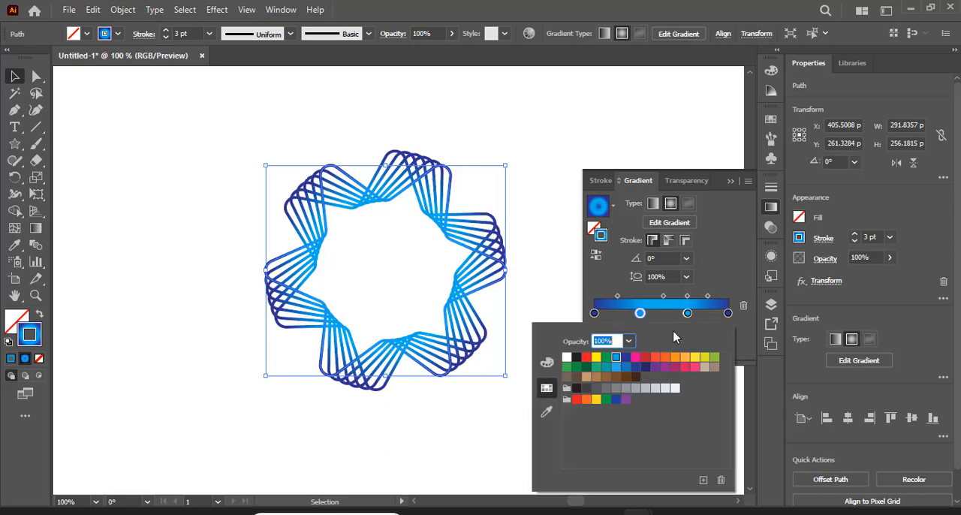
# Delete the extra light blue stop at about 57% of the stroke gradient and move the outer light blue stop inward
pyautogui.click(688, 314)
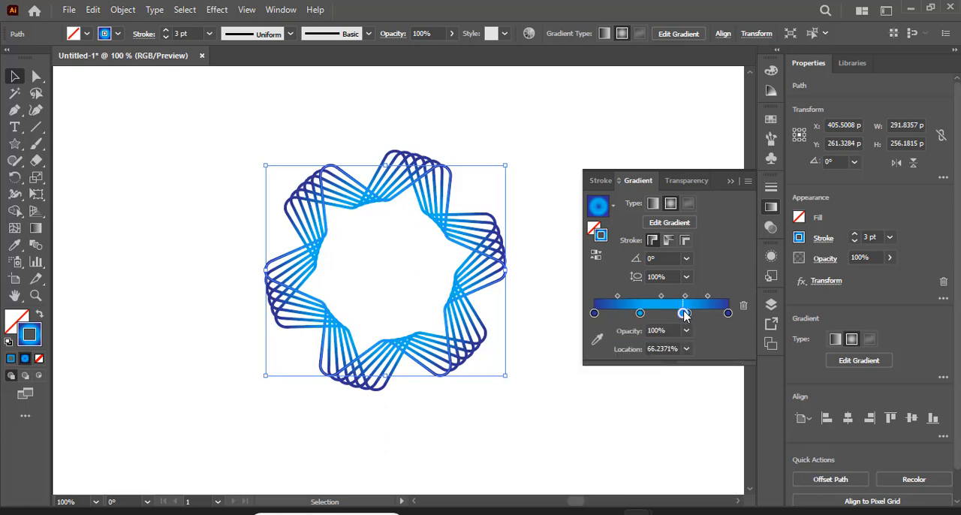
pyautogui.moveTo(681, 313); pyautogui.dragTo(673, 318)
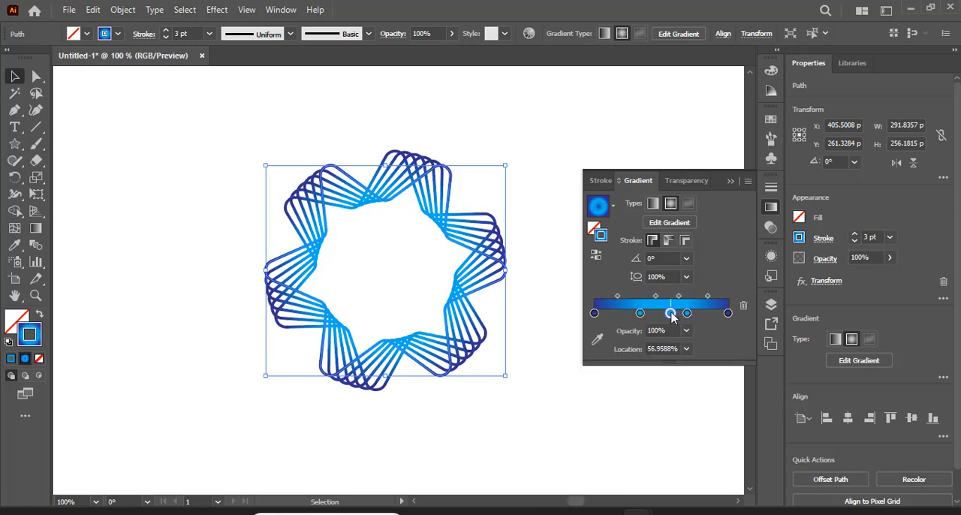
pyautogui.click(743, 307)
pyautogui.moveTo(685, 313); pyautogui.dragTo(640, 316)
pyautogui.click(731, 182)
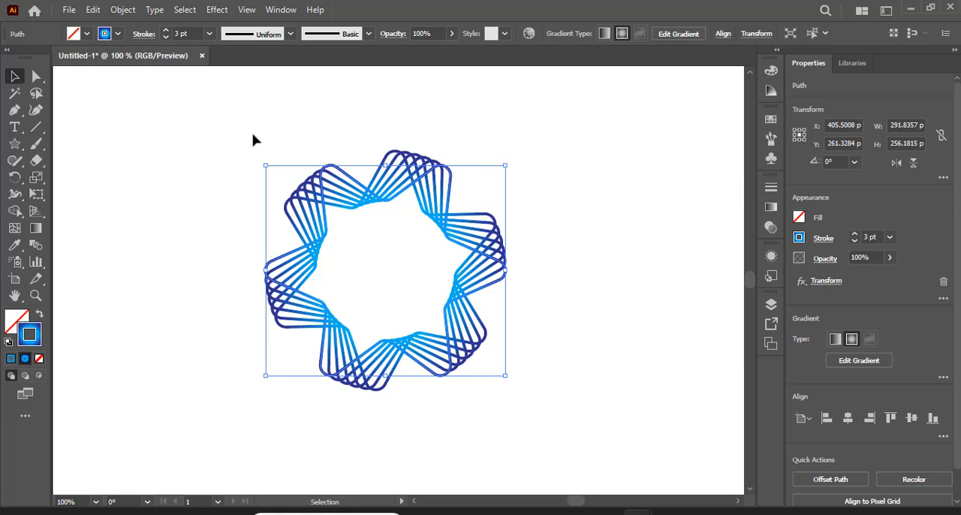
# Group the star and paste a copy in place, scaled about its centre to about 203 × 223 px and rotated to about 334°
pyautogui.rightClick(303, 197)
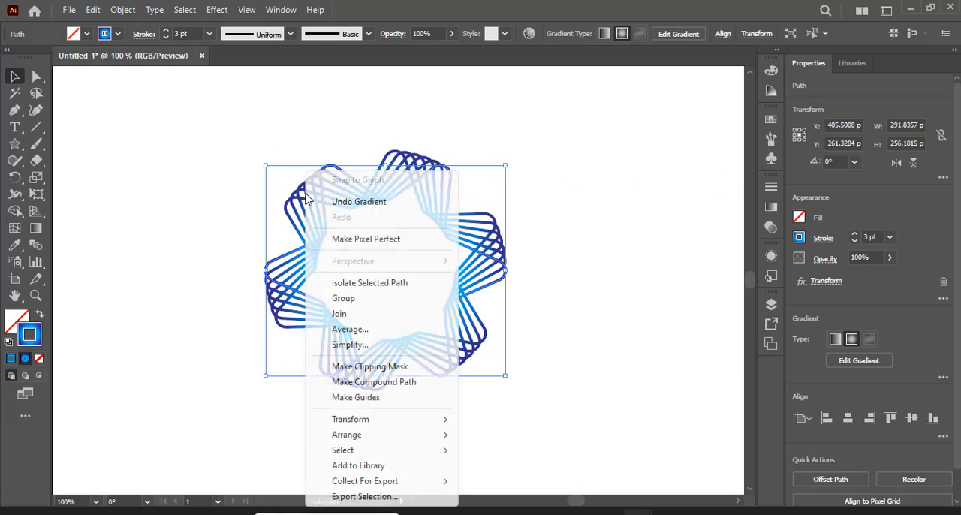
pyautogui.click(375, 302)
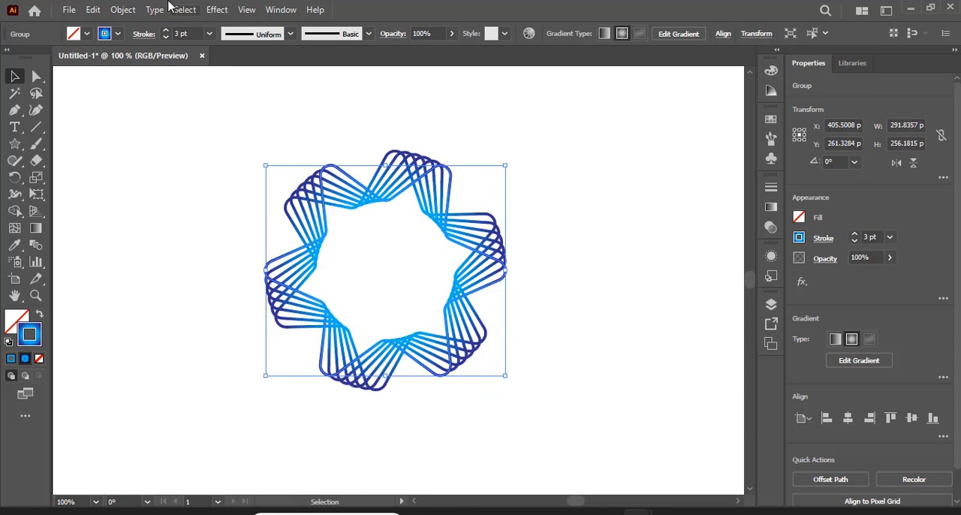
pyautogui.click(93, 9)
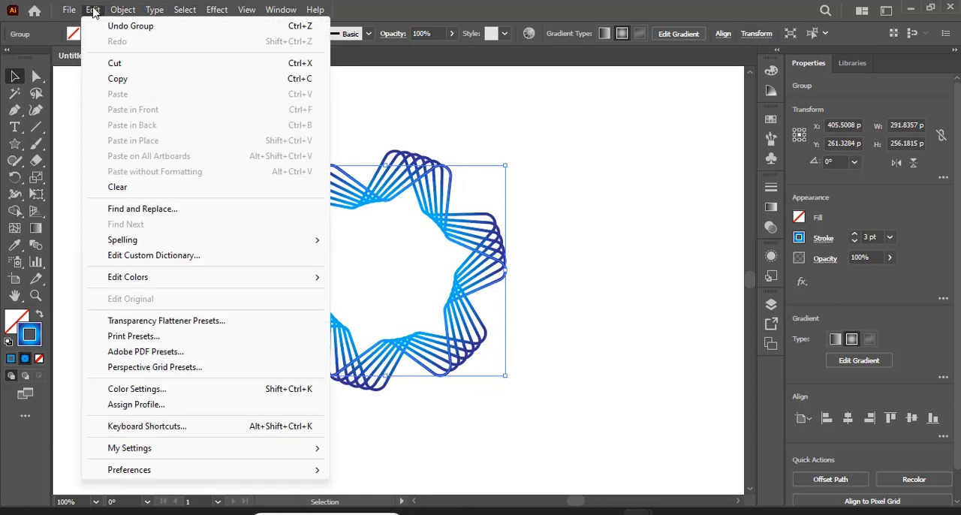
pyautogui.click(143, 79)
pyautogui.click(92, 10)
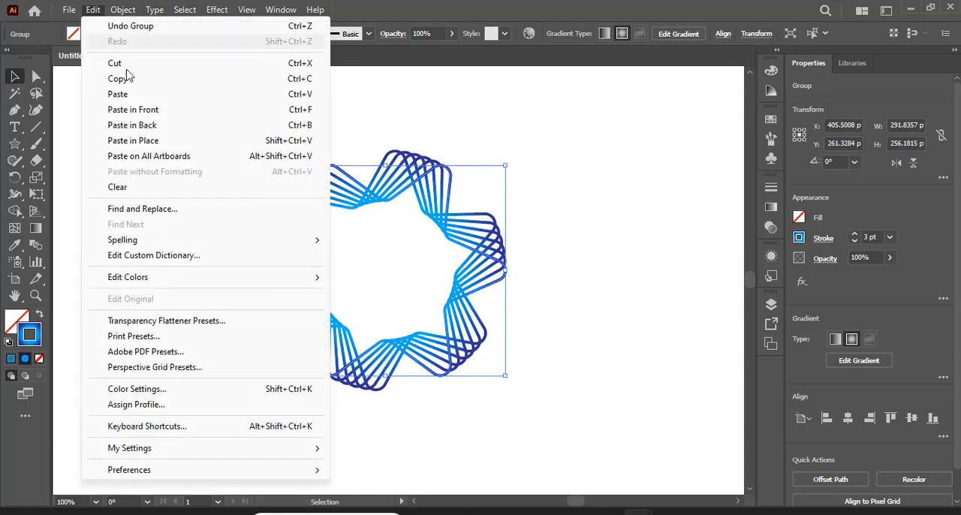
pyautogui.click(164, 144)
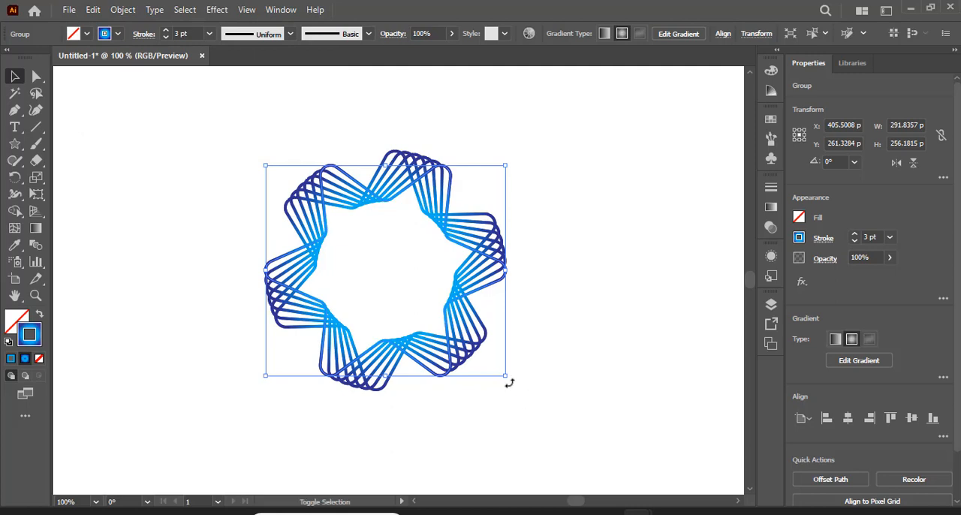
pyautogui.moveTo(504, 377); pyautogui.dragTo(478, 351)
pyautogui.moveTo(480, 185); pyautogui.dragTo(499, 242)
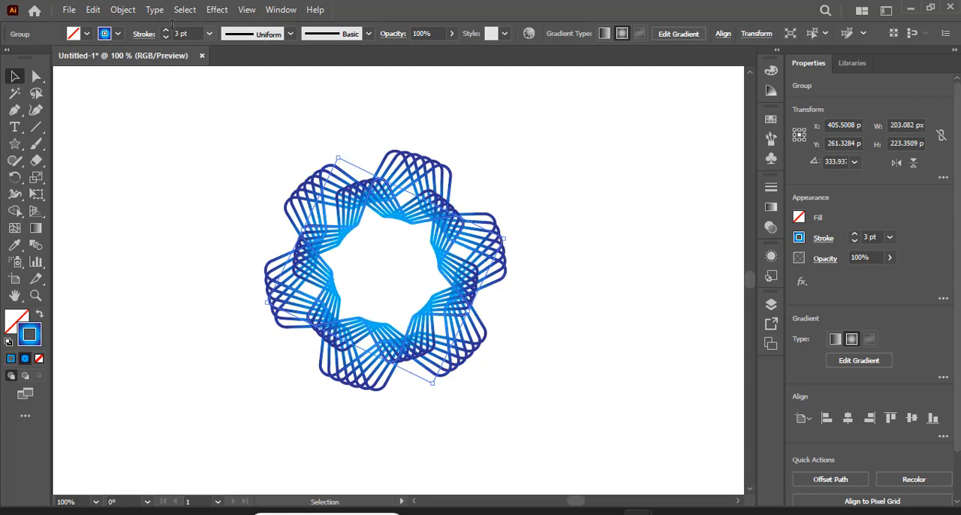
# Paste a copy of the smaller star group in place, scaled about its centre to about 147 × 136 px and rotated to about 306°
pyautogui.click(93, 9)
pyautogui.click(145, 80)
pyautogui.click(93, 9)
pyautogui.click(135, 139)
pyautogui.moveTo(431, 381); pyautogui.dragTo(419, 348)
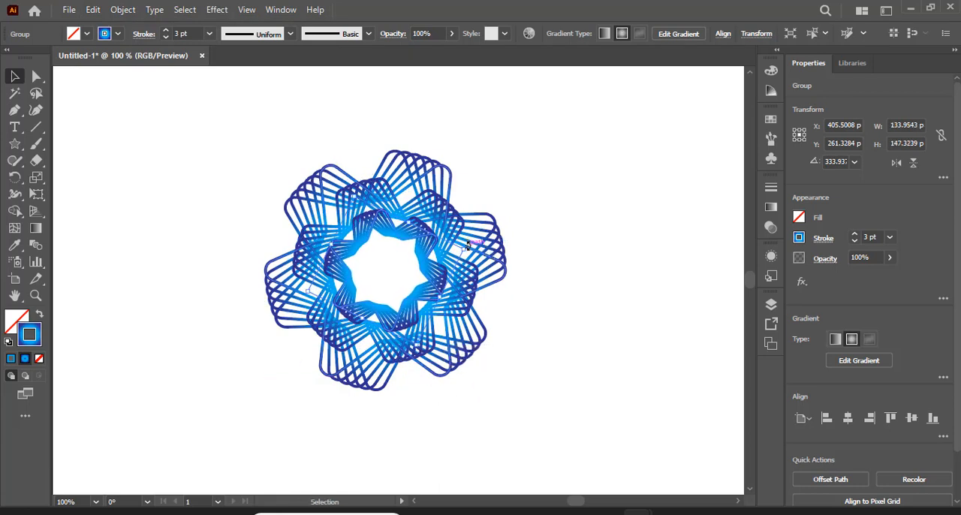
pyautogui.moveTo(466, 250); pyautogui.dragTo(469, 294)
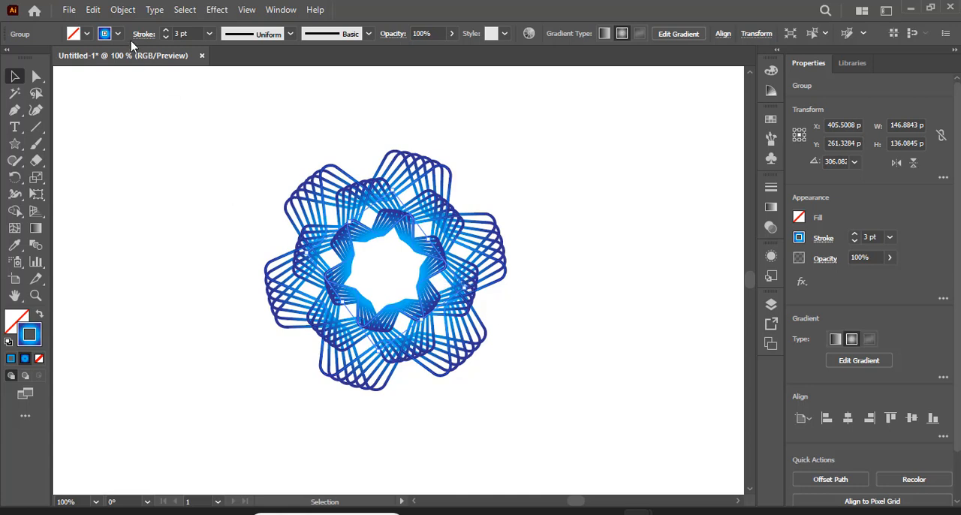
# Paste a copy of the innermost star group in place, scaled about its centre to about 85 × 89 px and rotated to about 280°
pyautogui.click(93, 11)
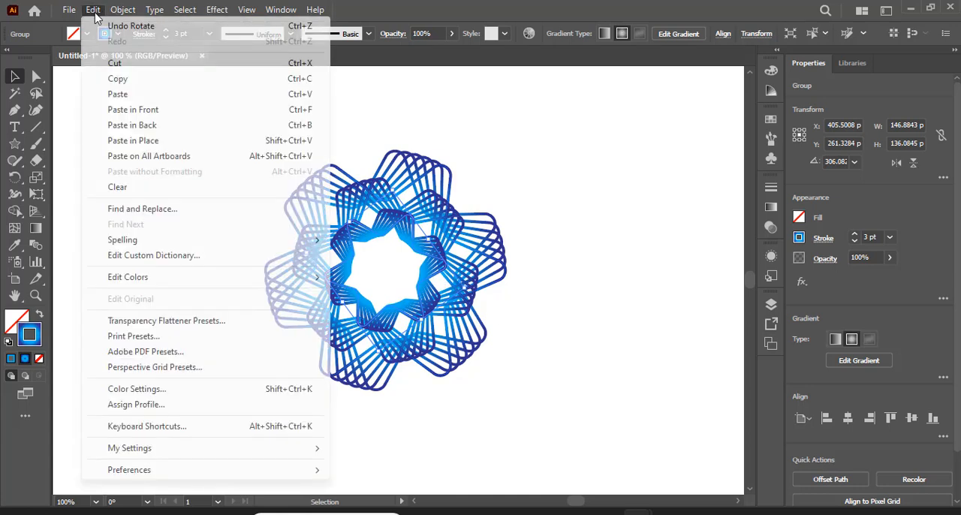
pyautogui.click(141, 79)
pyautogui.click(92, 10)
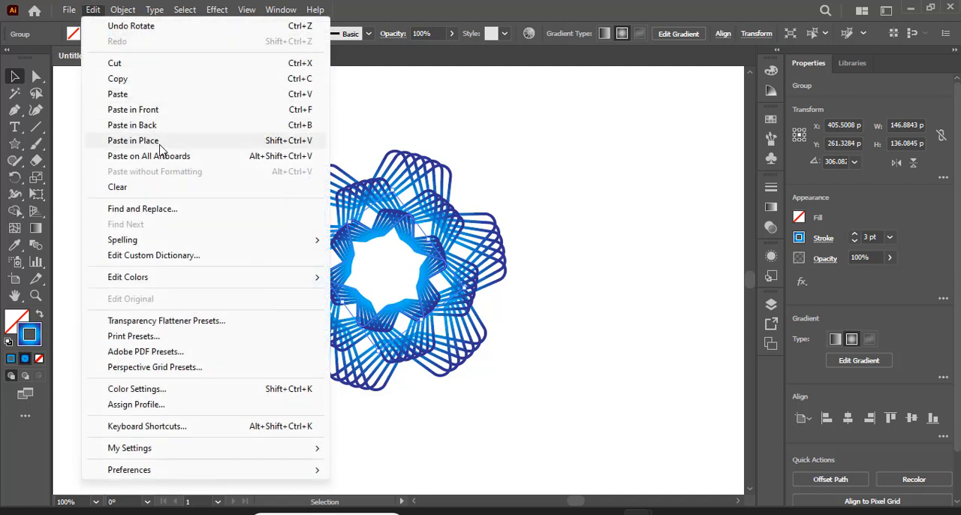
pyautogui.click(132, 140)
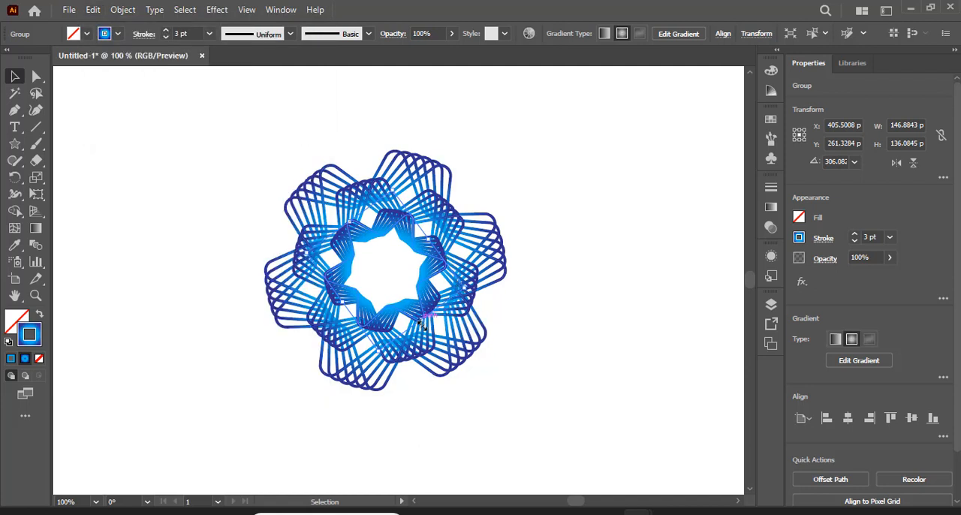
pyautogui.moveTo(378, 353); pyautogui.dragTo(377, 324)
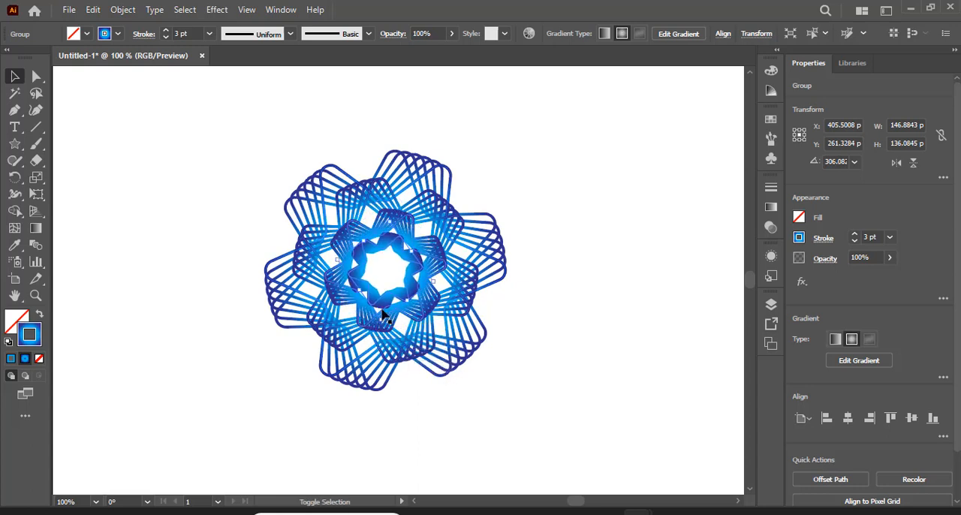
pyautogui.moveTo(439, 280); pyautogui.dragTo(432, 304)
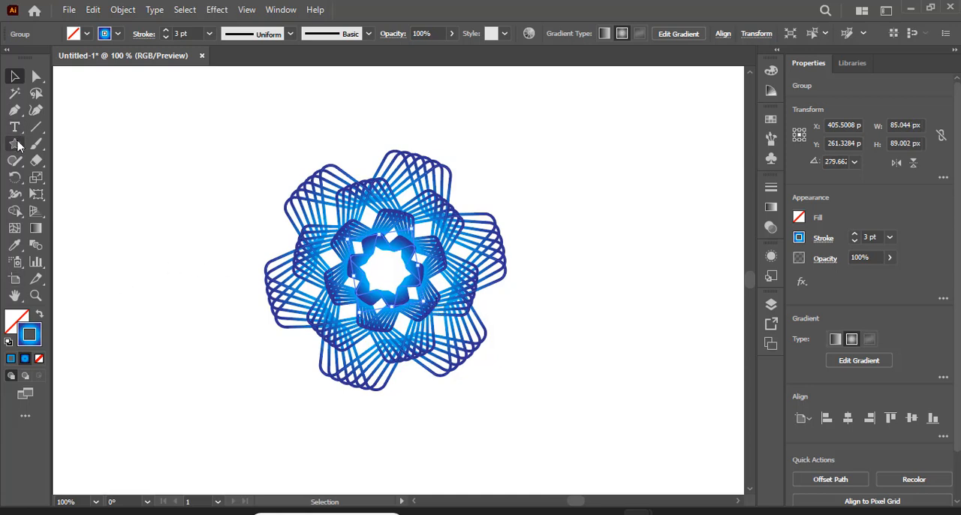
# Draw a circle about 27 px wide at the artwork's centre and swap its blue gradient stroke to the fill
pyautogui.moveTo(18, 145); pyautogui.dragTo(75, 182)
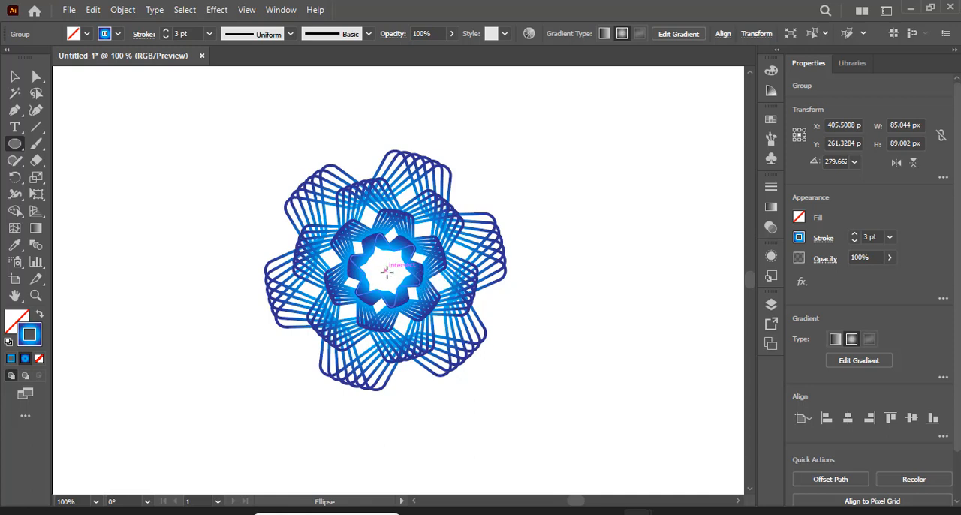
pyautogui.moveTo(384, 268); pyautogui.dragTo(392, 281)
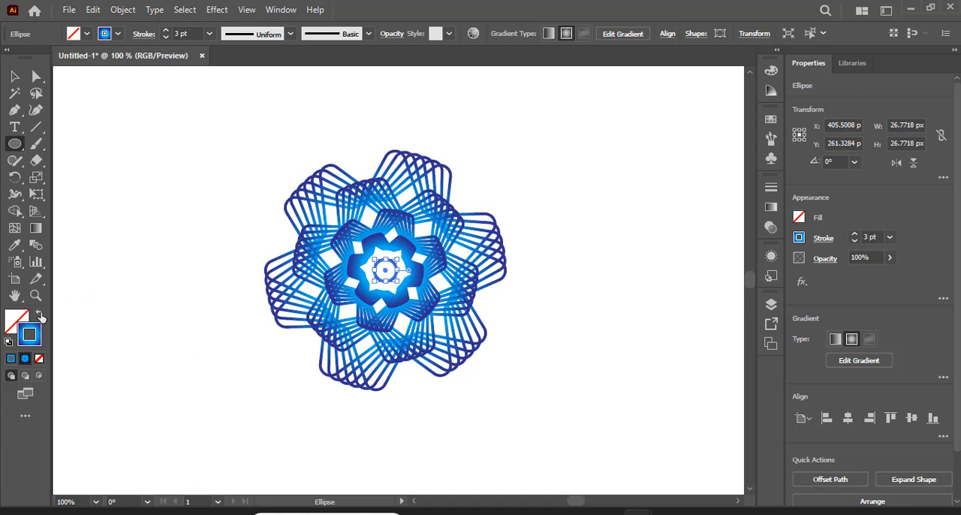
pyautogui.click(41, 316)
pyautogui.click(14, 76)
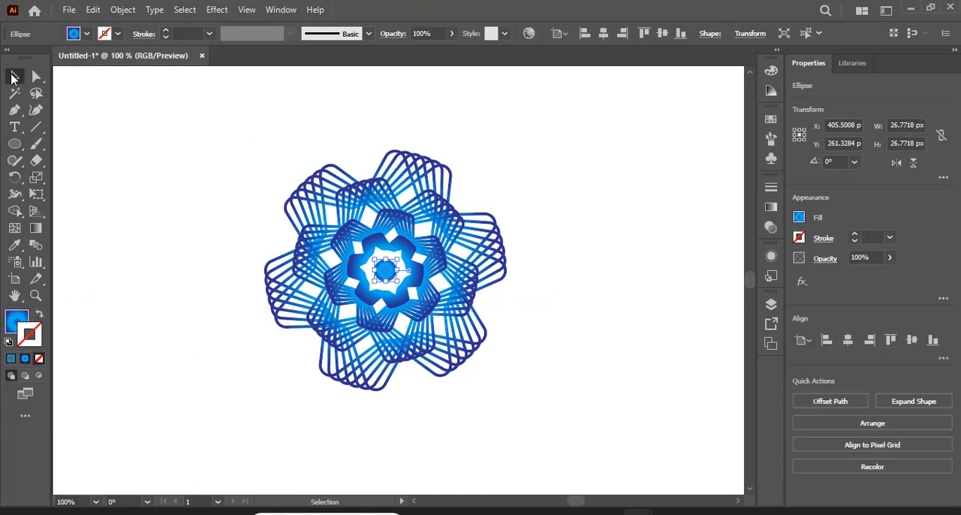
pyautogui.click(124, 132)
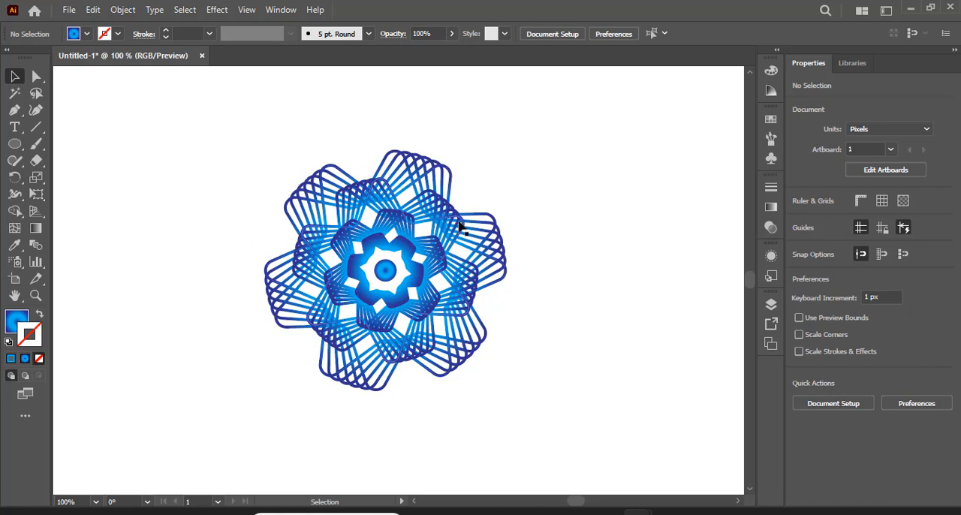
# Enlarge the central gradient circle slightly about its centre and deselect it
pyautogui.click(387, 285)
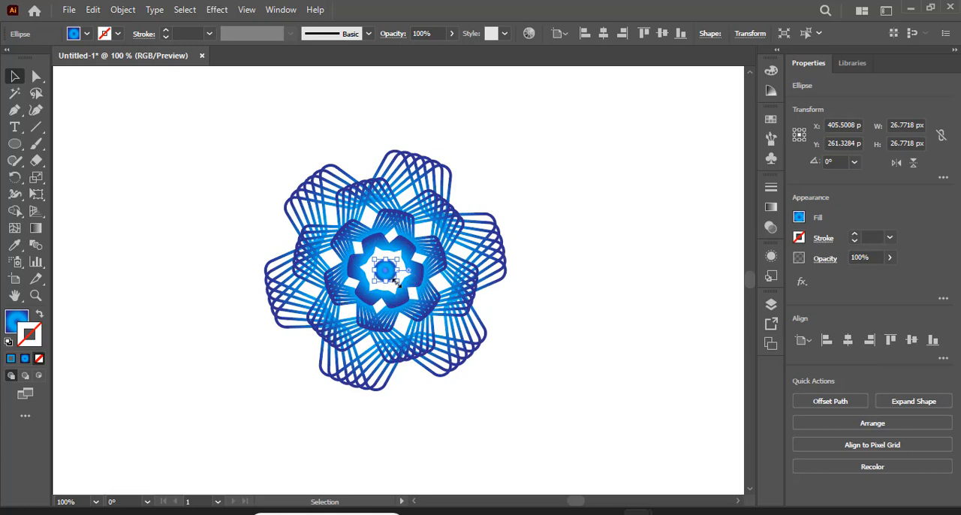
pyautogui.moveTo(396, 280); pyautogui.dragTo(406, 289)
pyautogui.click(548, 299)
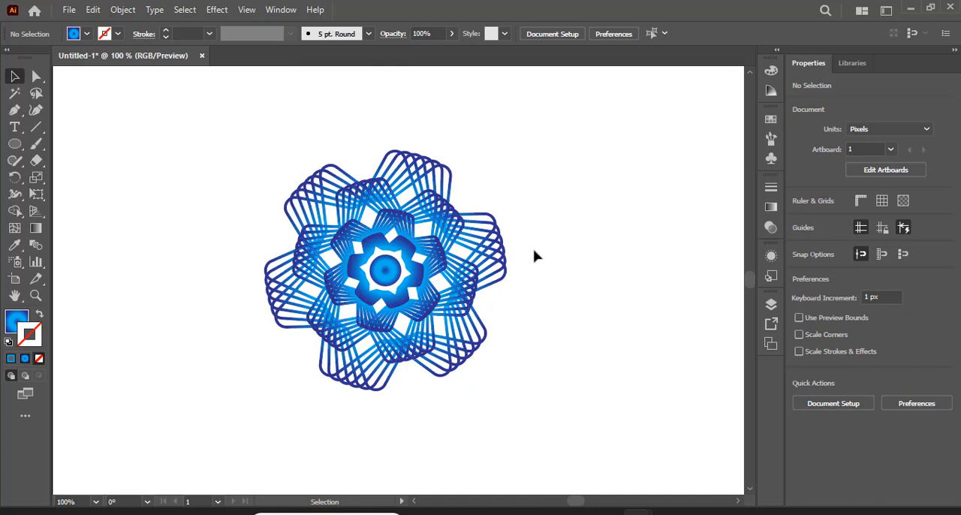
# Save the spirograph artwork document
pyautogui.click(68, 10)
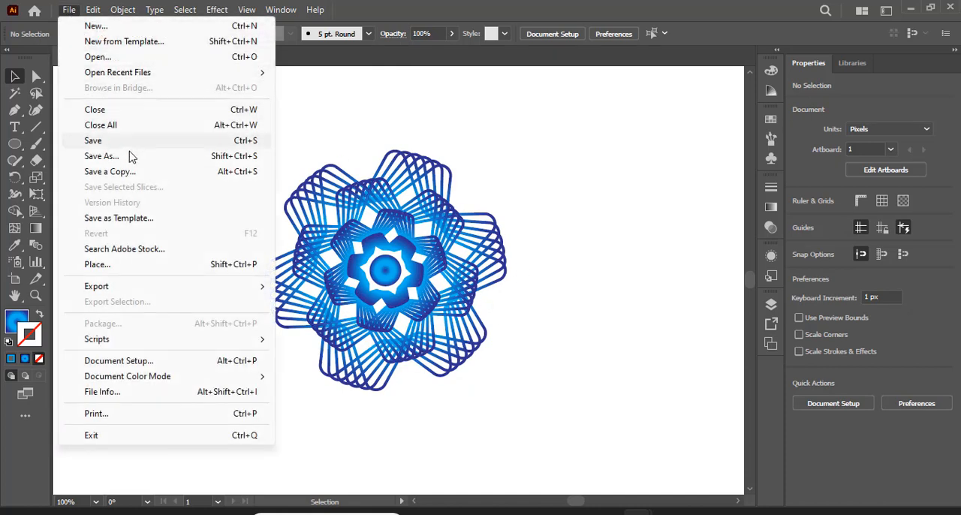